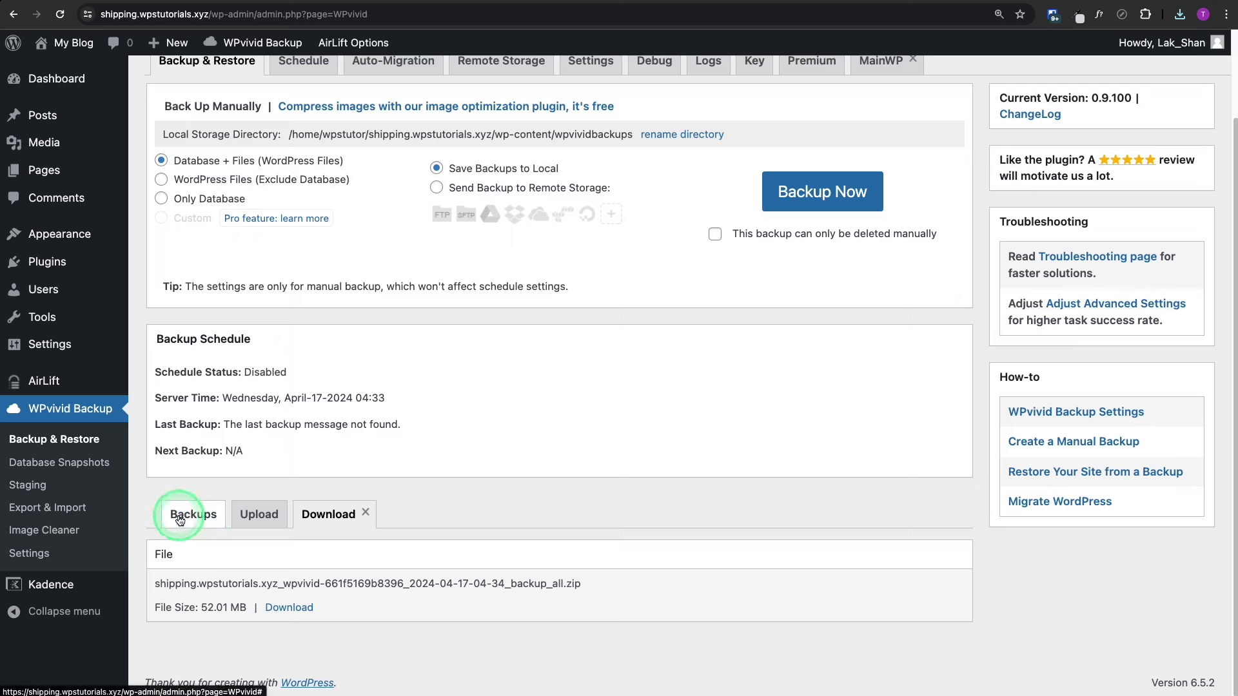
Permanently delete the manual backup dated Apr-17-2024 04:34 from the backups list
left_click(189, 514)
scroll(387, 528, "down", 5)
scroll(387, 527, "down", 2)
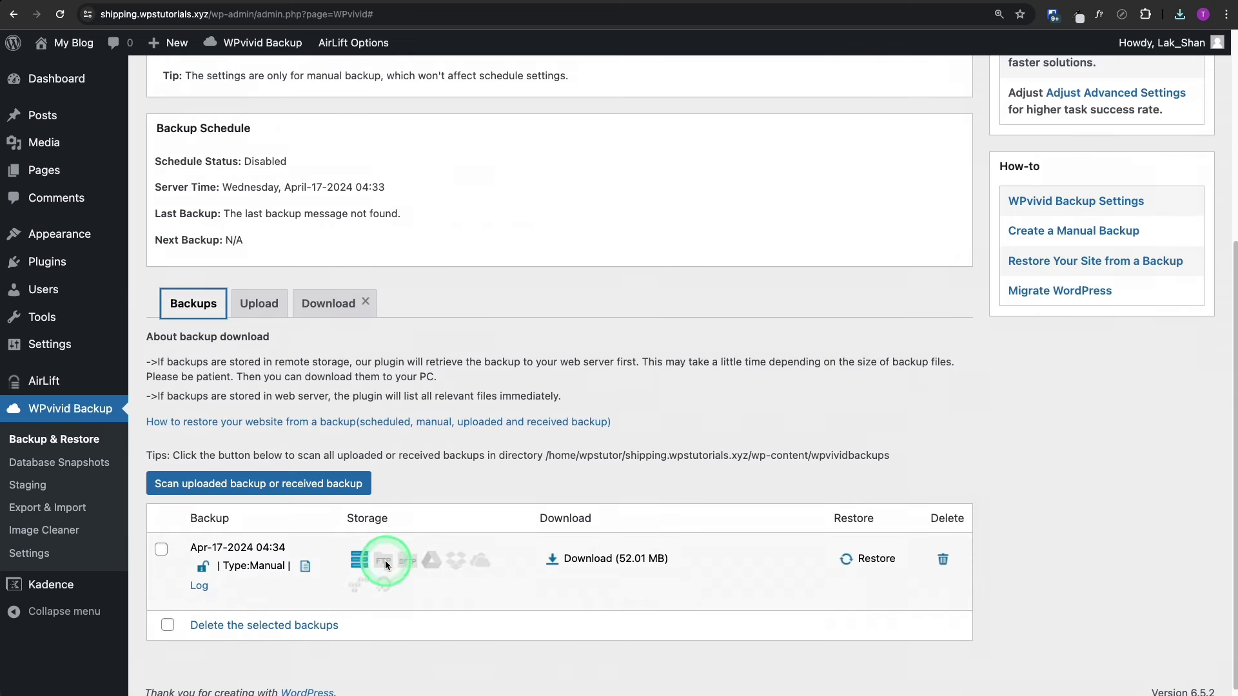
left_click(942, 548)
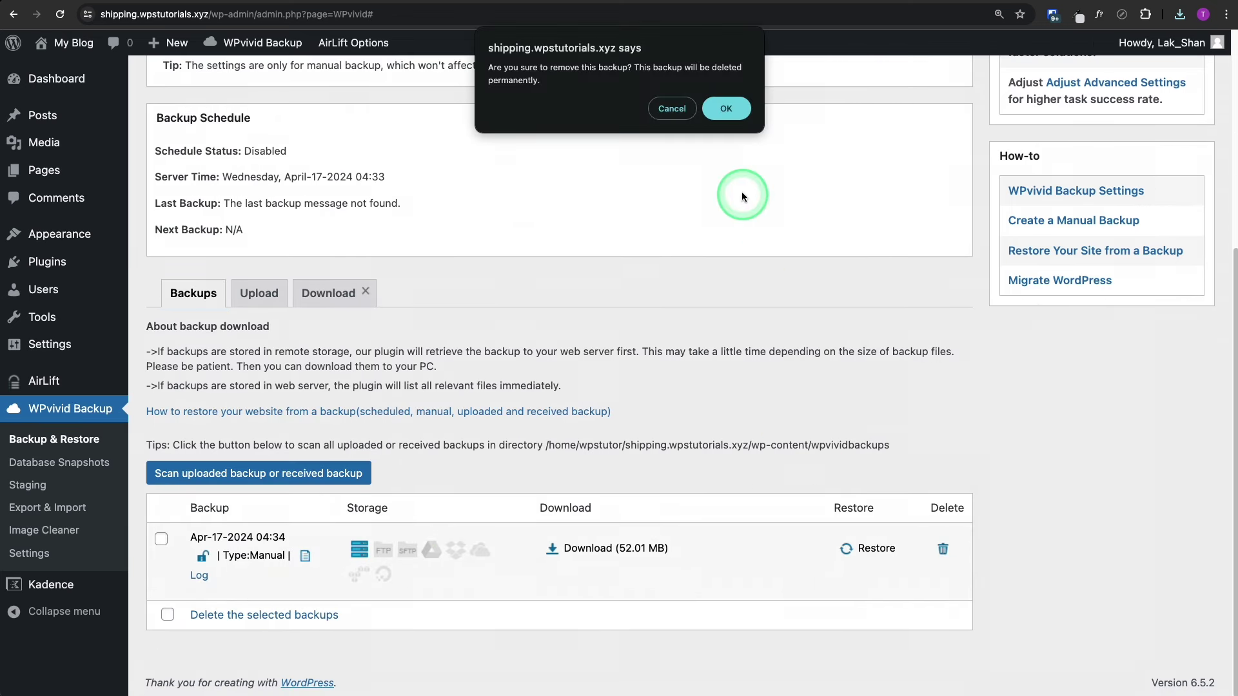
left_click(730, 110)
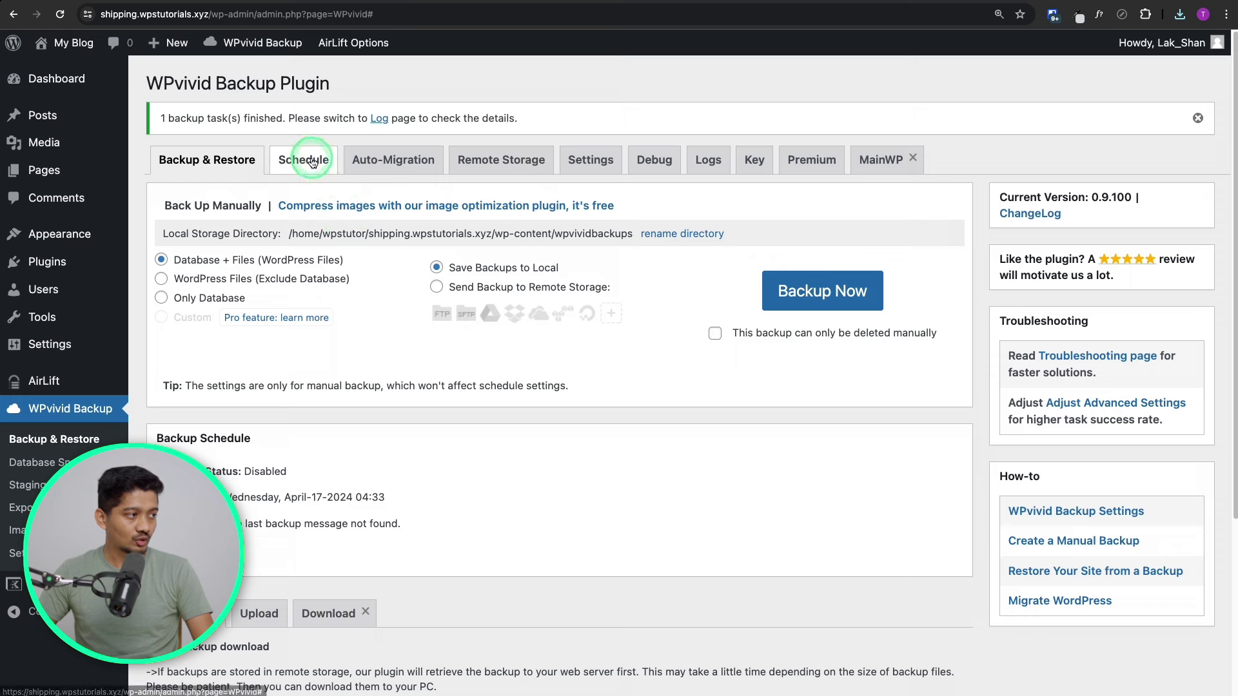
Enable the backup schedule with a Daily frequency for Database + Files saved on localhost, and save the changes
left_click(303, 160)
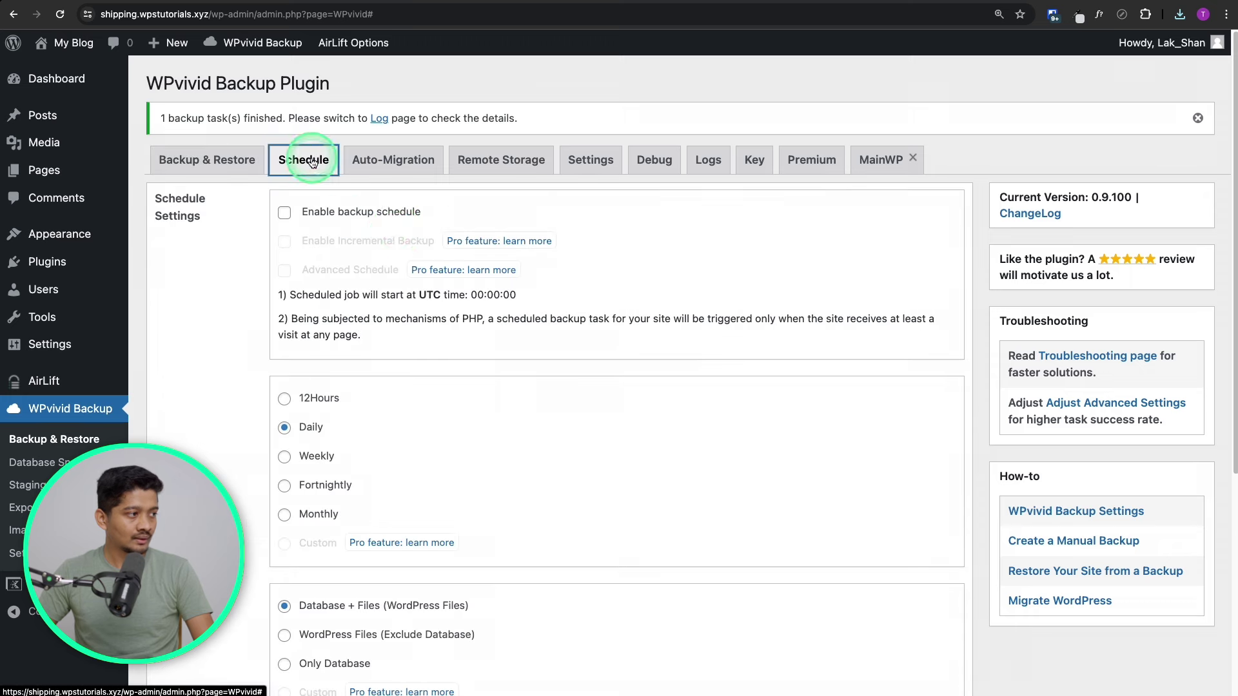
left_click(285, 214)
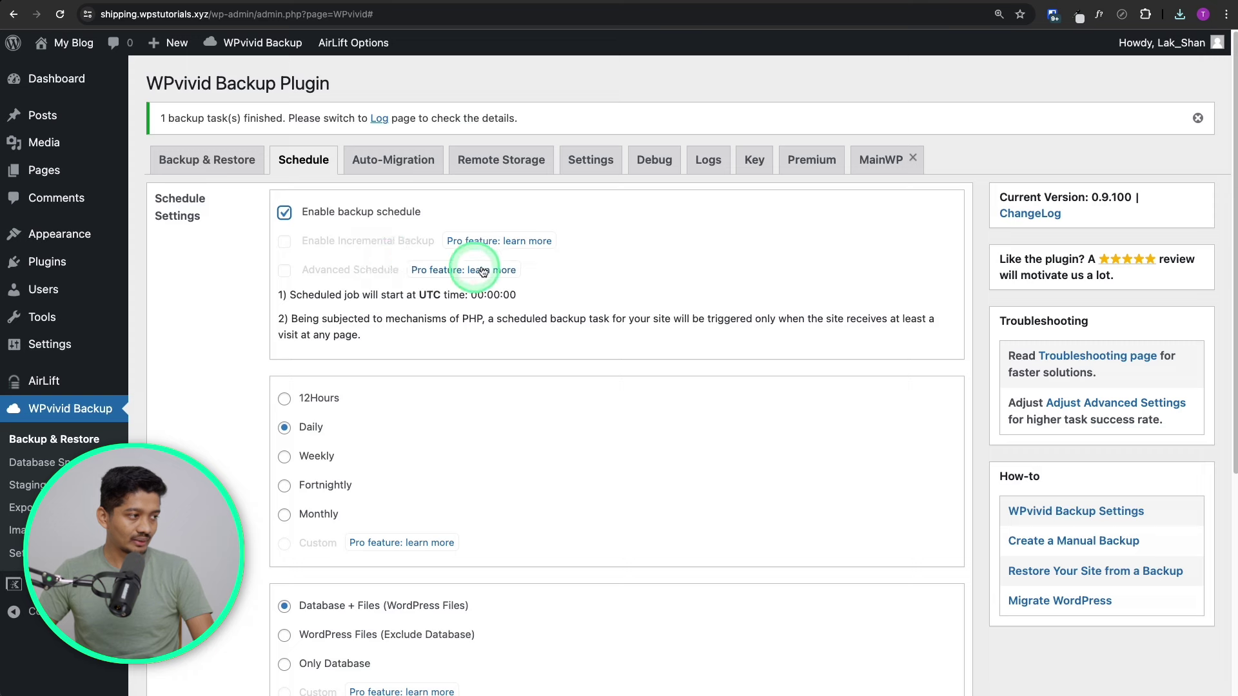
scroll(621, 276, "down", 2)
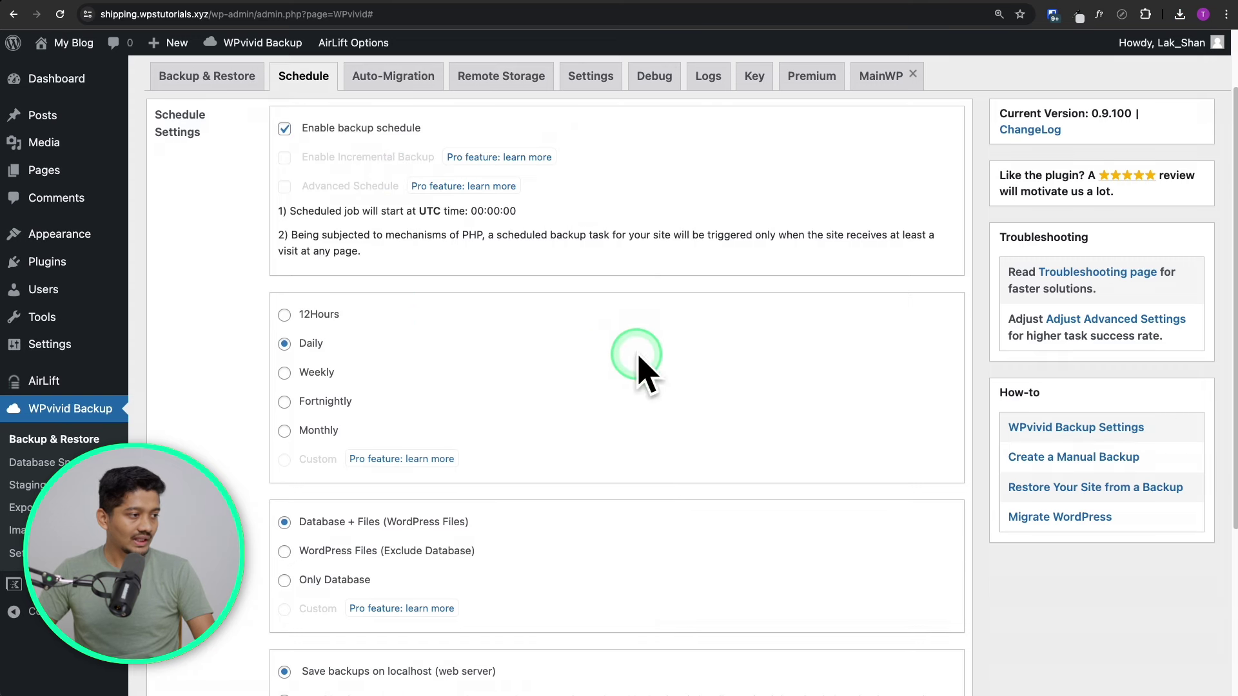
scroll(659, 361, "down", 1)
scroll(678, 379, "down", 1)
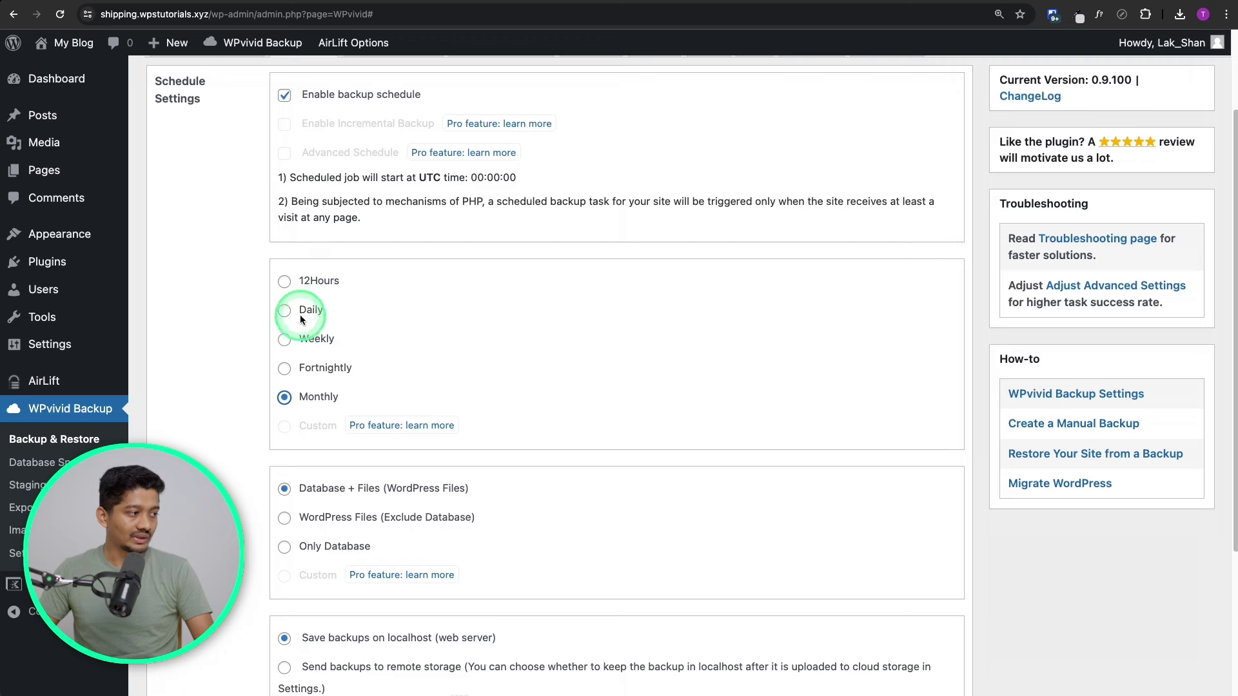
left_click(301, 319)
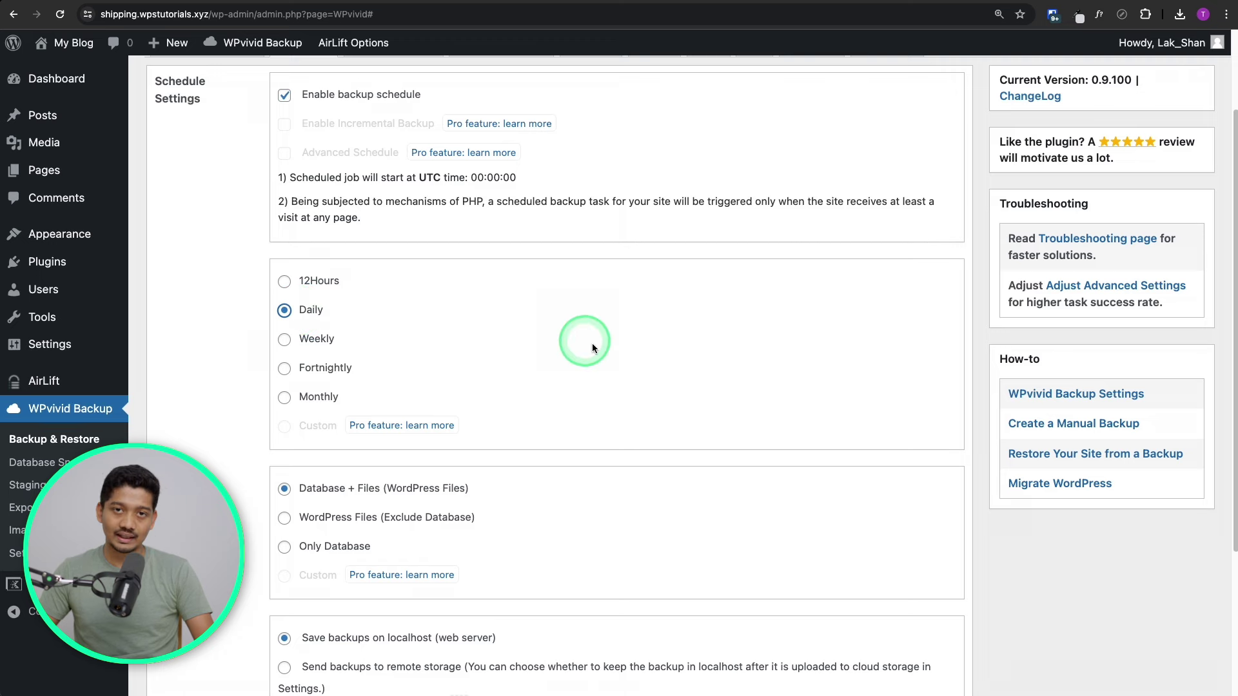
scroll(608, 444, "down", 3)
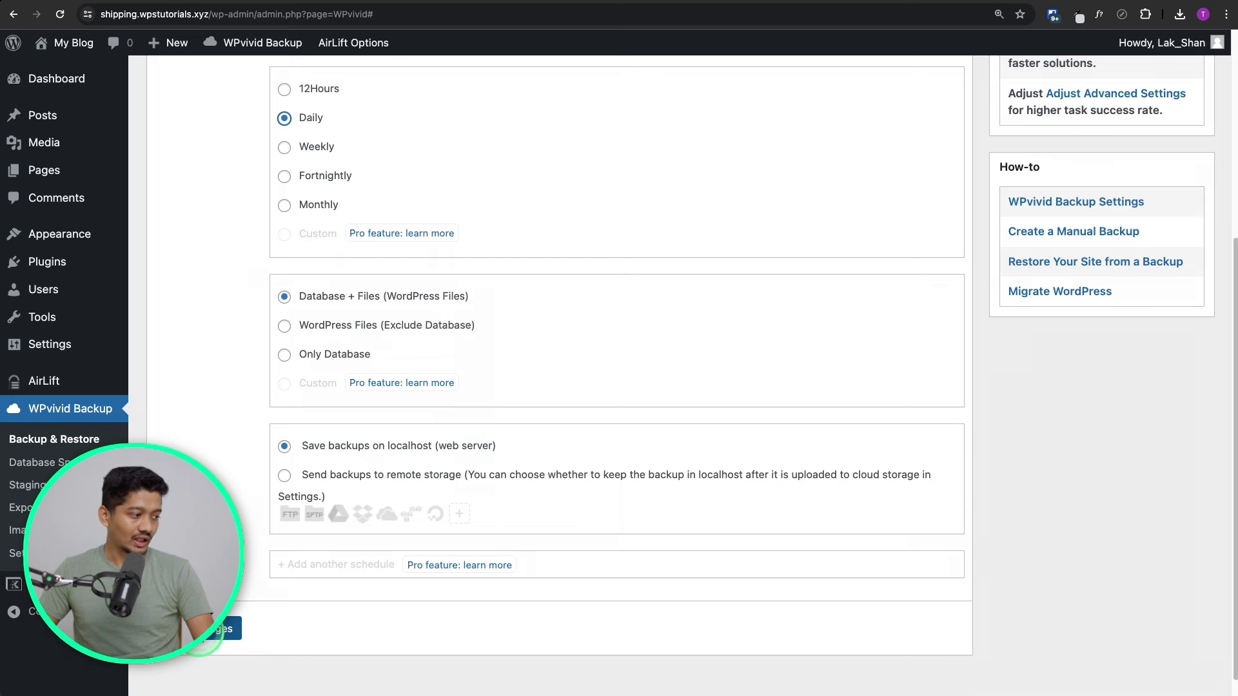
scroll(471, 445, "down", 1)
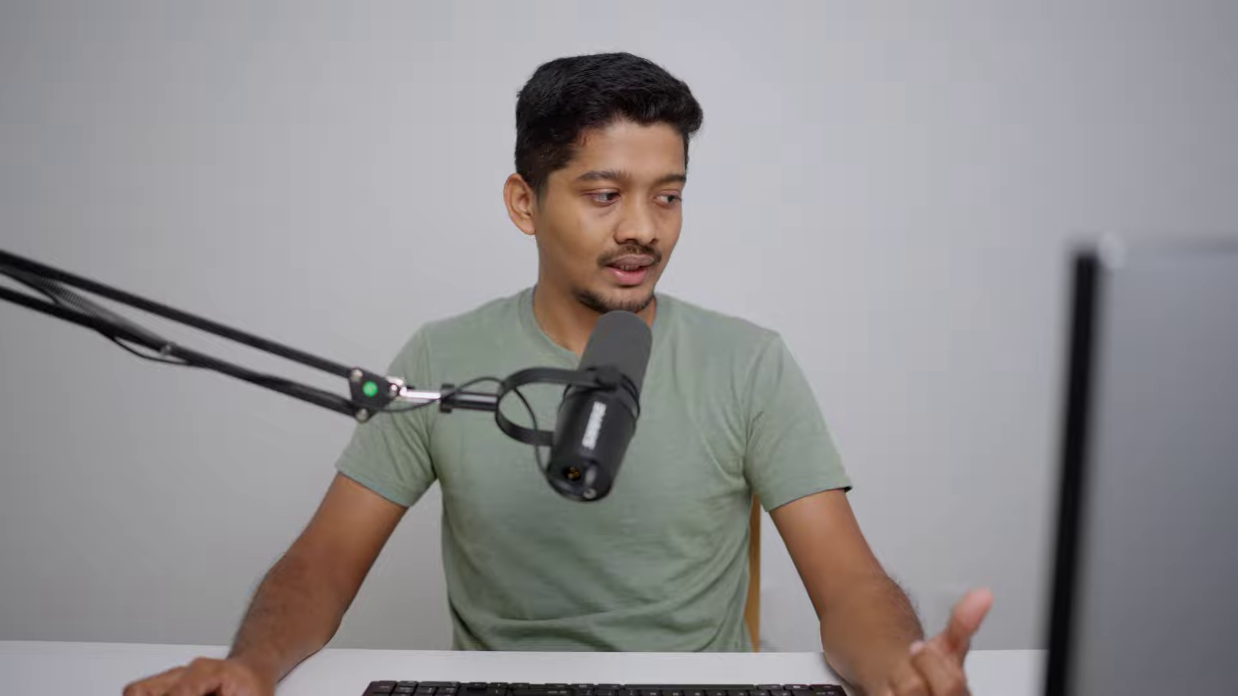
left_click(207, 613)
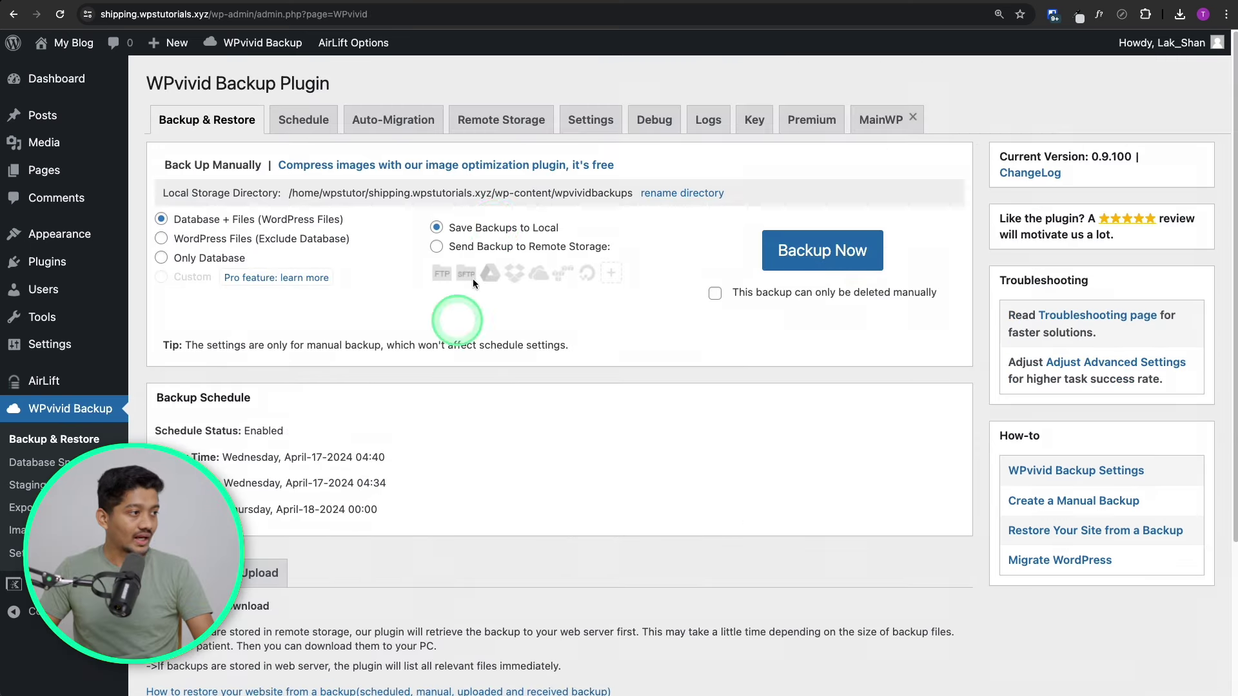
Review the Dropbox and Microsoft OneDrive remote storage options, then authenticate Google Drive with the existing Google account
left_click(501, 120)
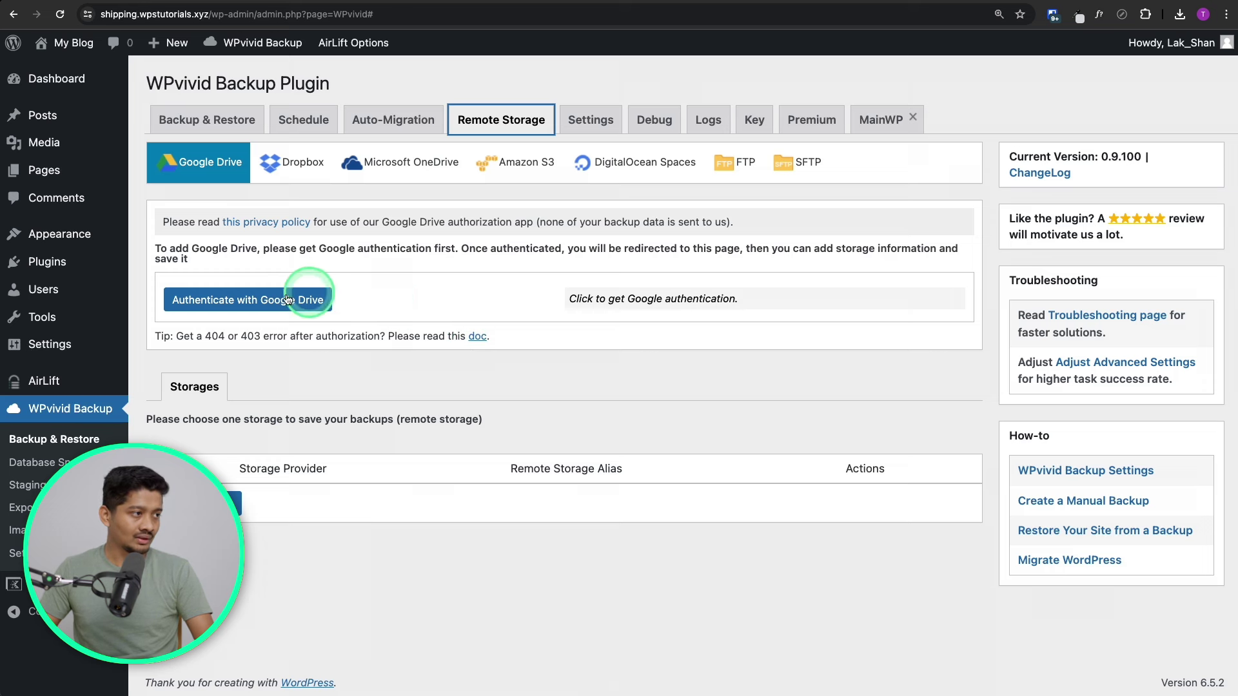
left_click(293, 162)
left_click(398, 179)
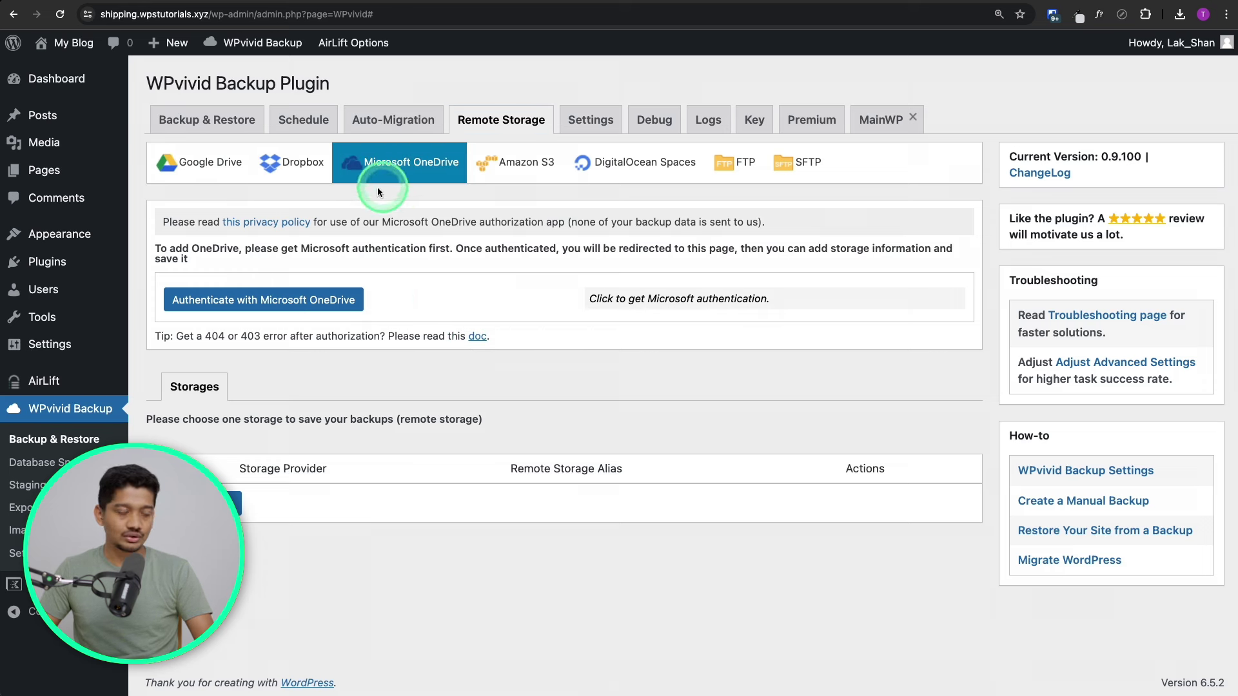
left_click(183, 186)
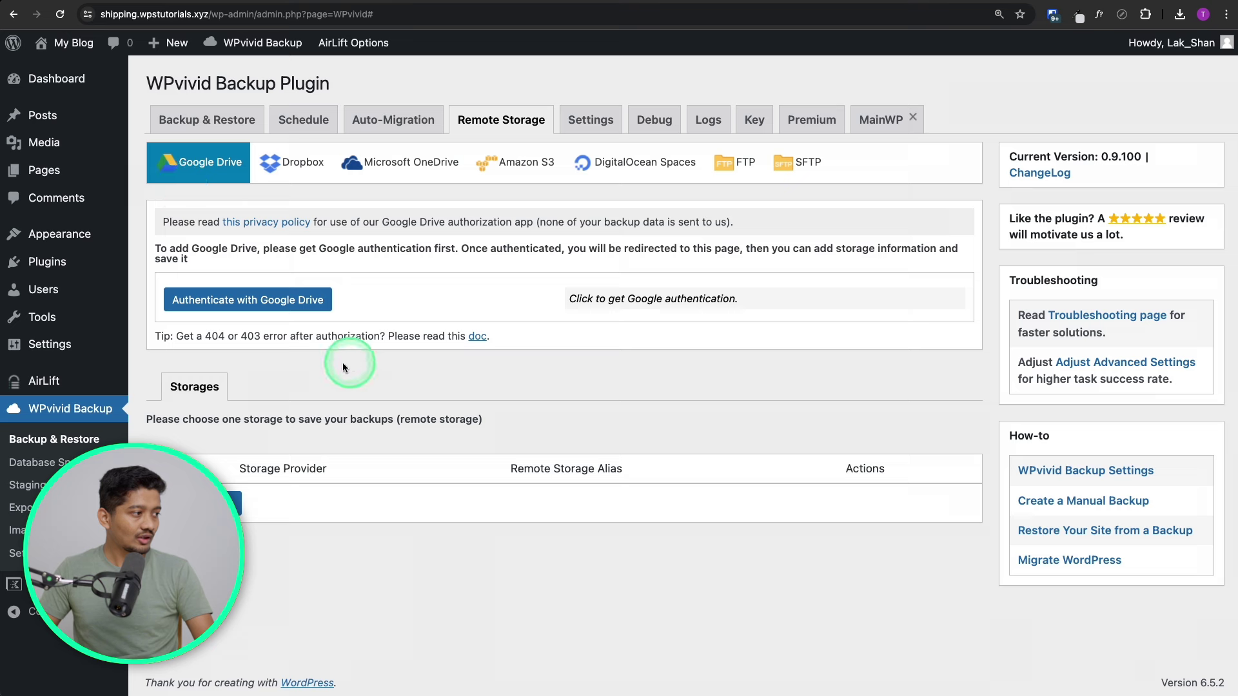
left_click(277, 305)
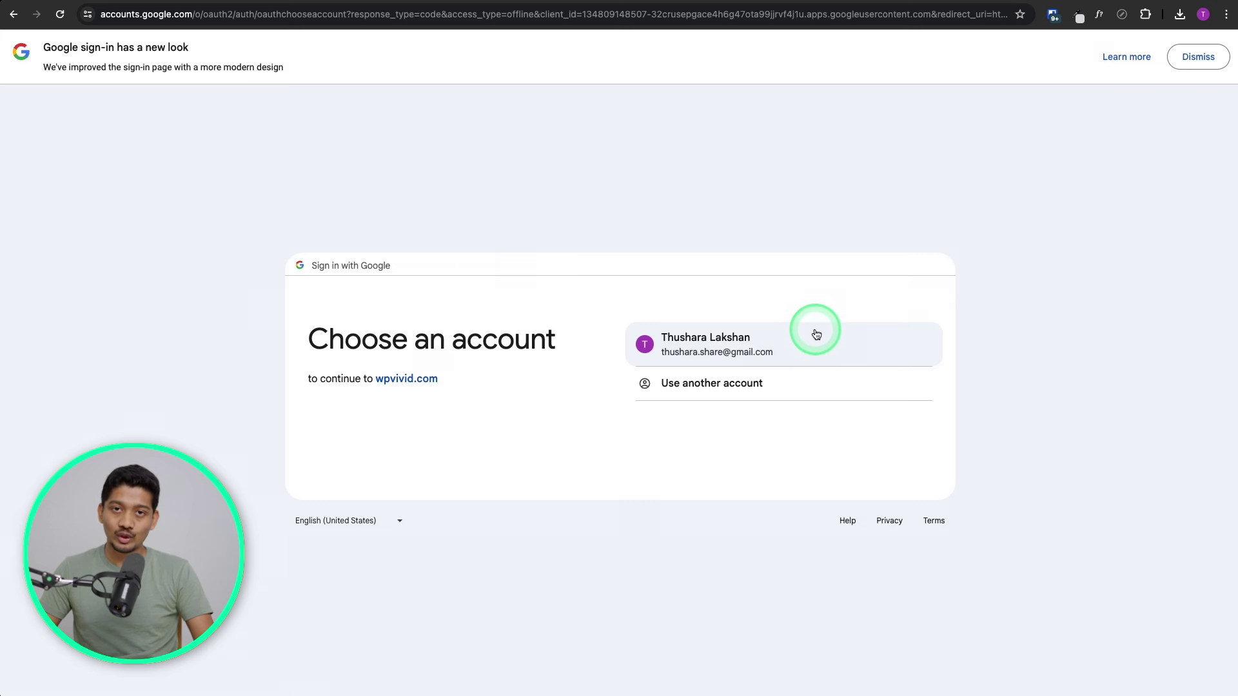
left_click(787, 327)
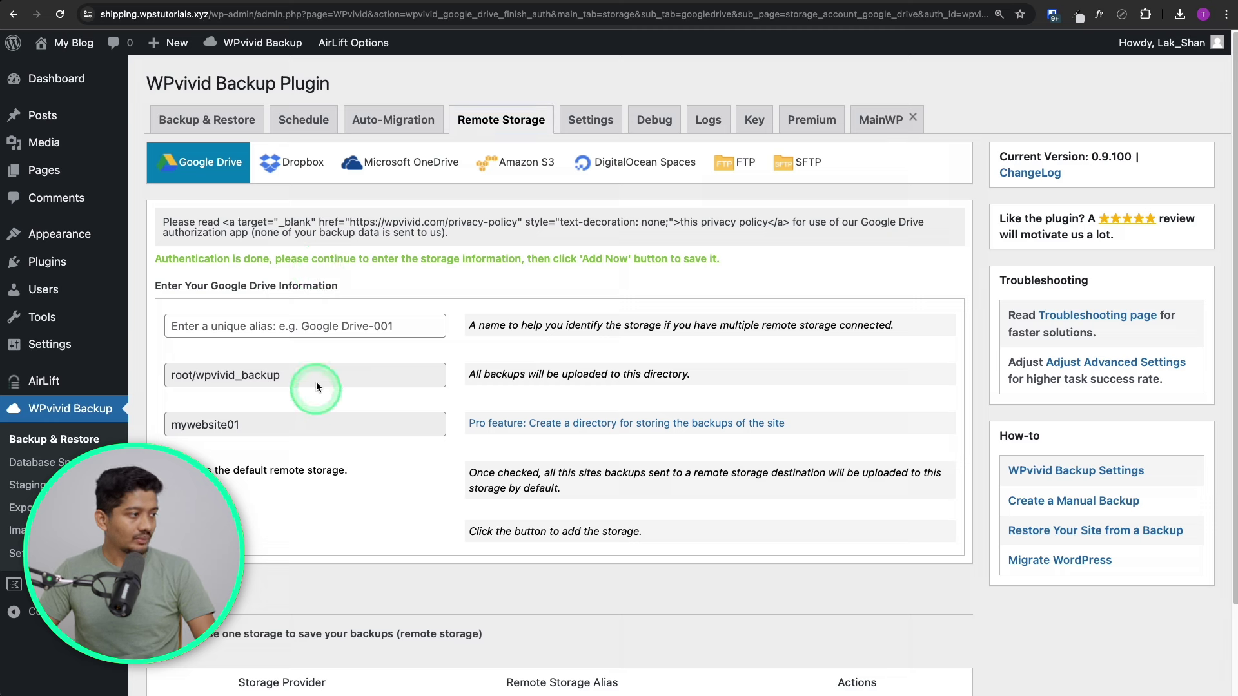
Add the authenticated Google Drive as default remote storage with the alias Google-Drive
left_click(273, 327)
type("Google-Drive")
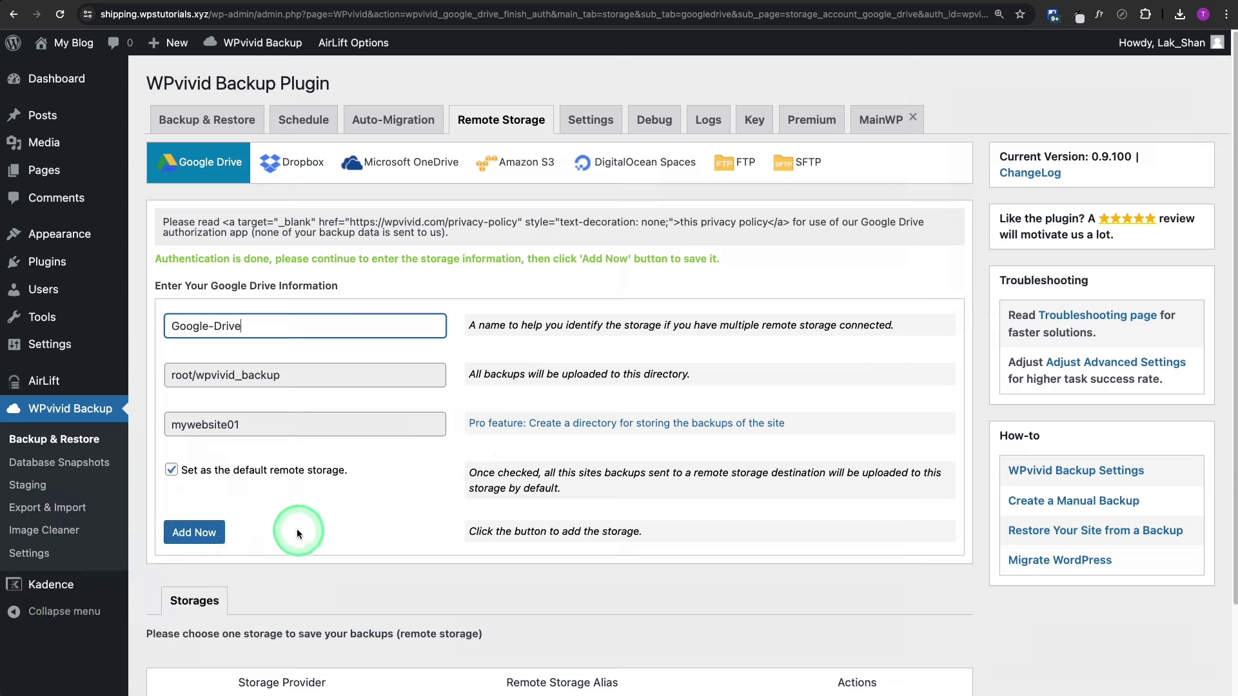
left_click(196, 533)
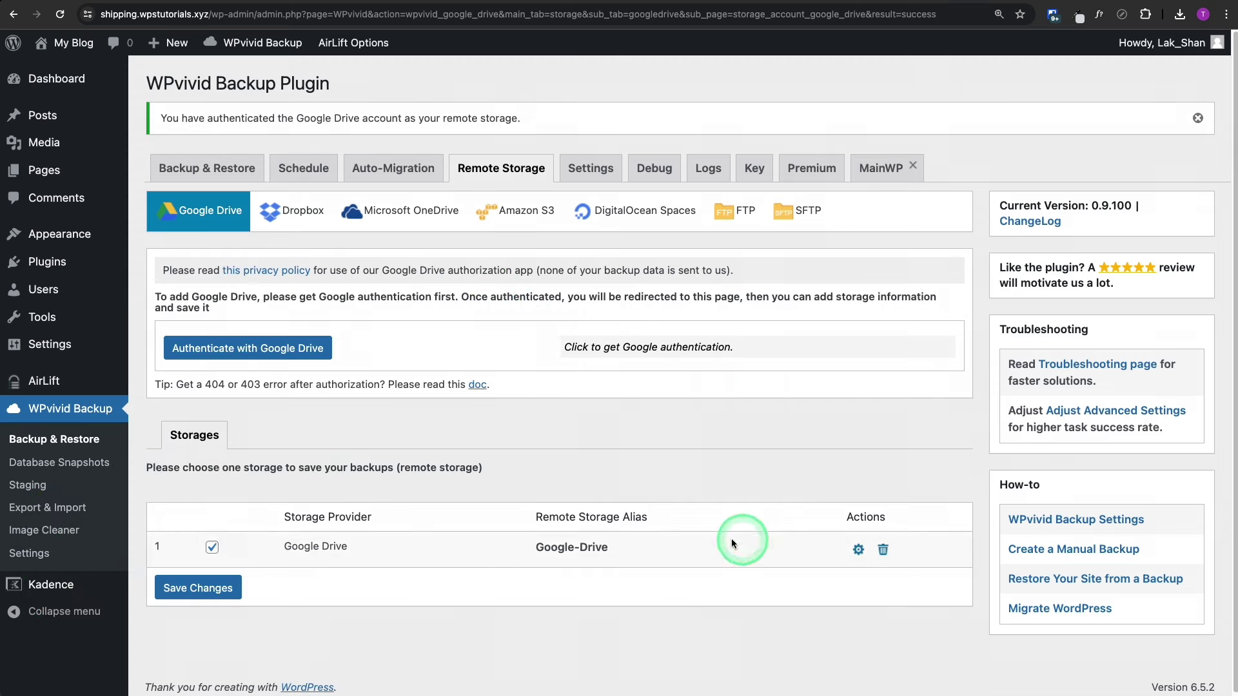
Set the scheduled backups to be sent to remote storage, save the changes and recheck the schedule settings
left_click(302, 167)
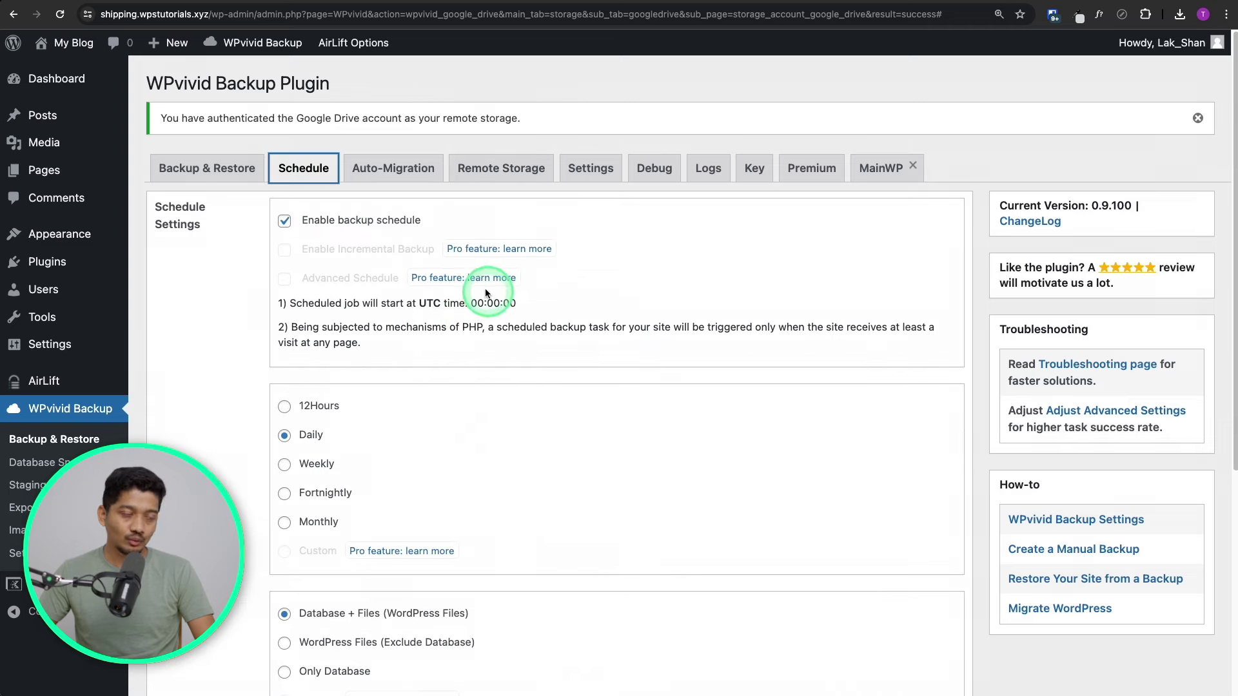
scroll(500, 340, "down", 5)
left_click(283, 491)
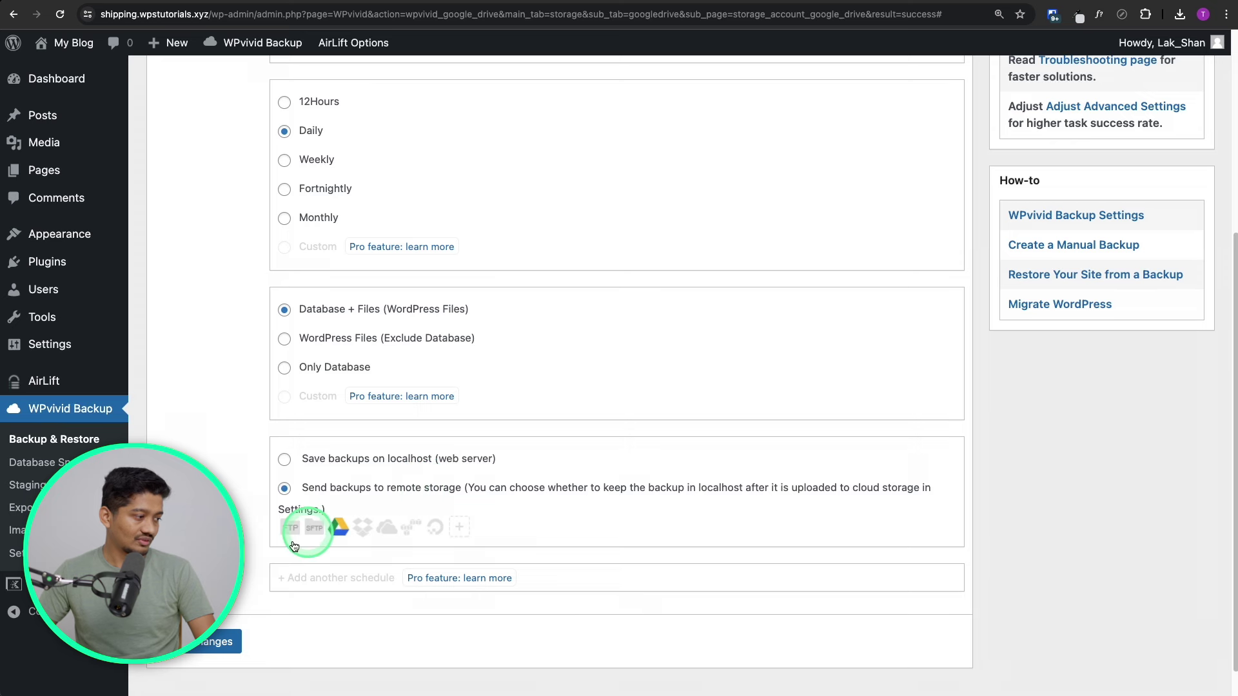
left_click(210, 648)
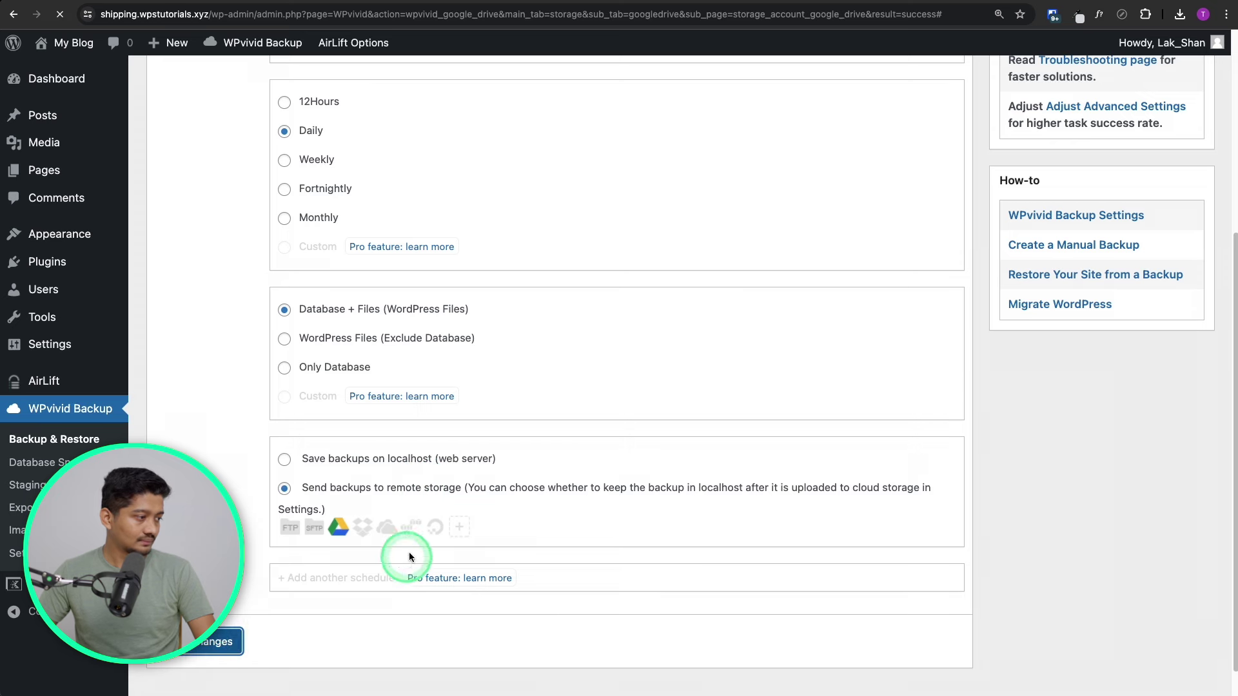
left_click(308, 166)
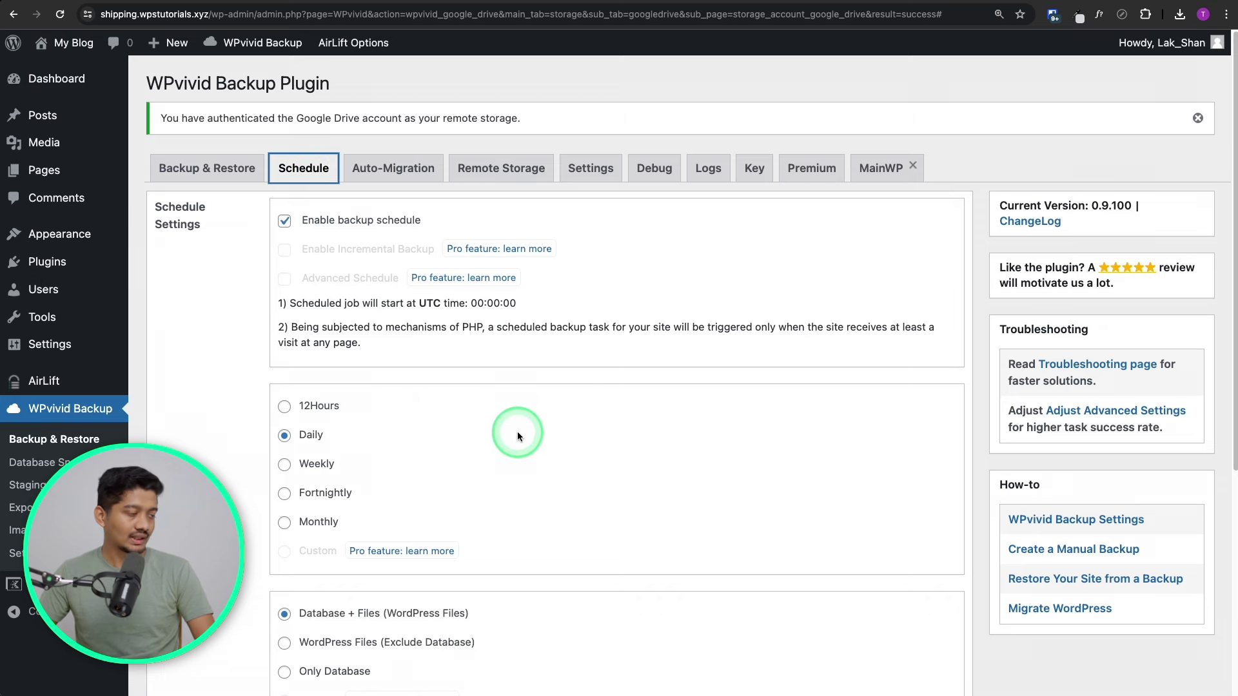
scroll(698, 444, "down", 3)
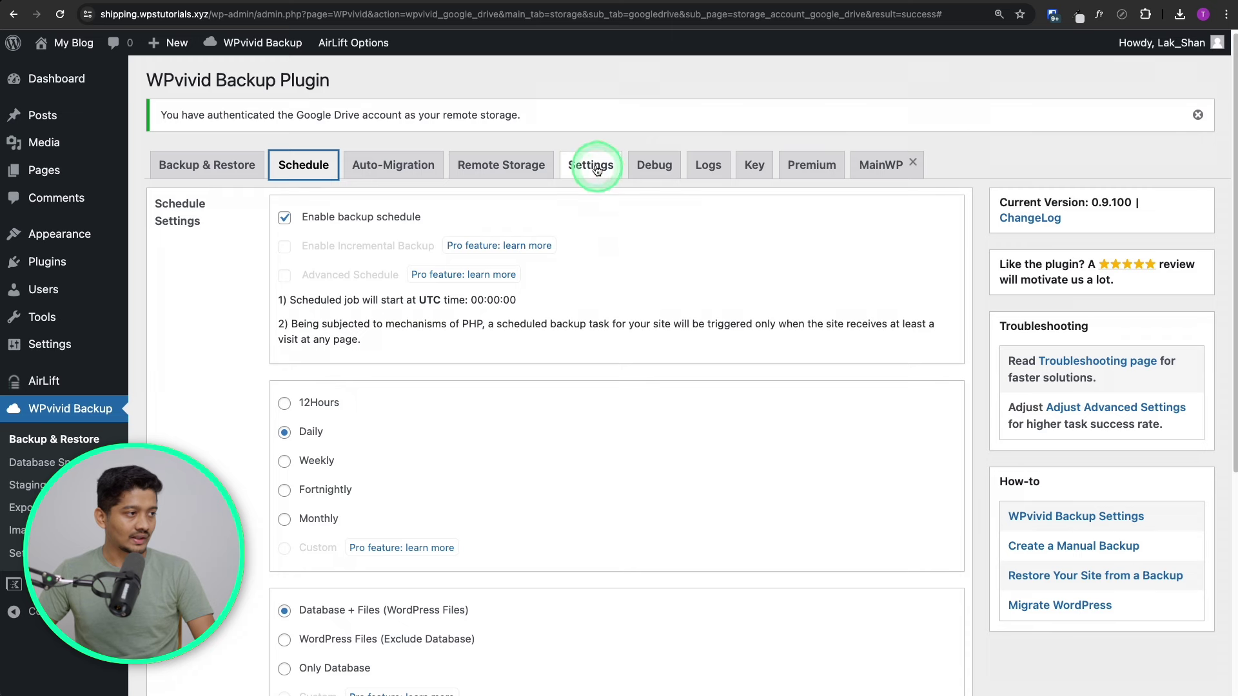
Set the number of retained backups to 5 in the plugin's general settings
left_click(597, 169)
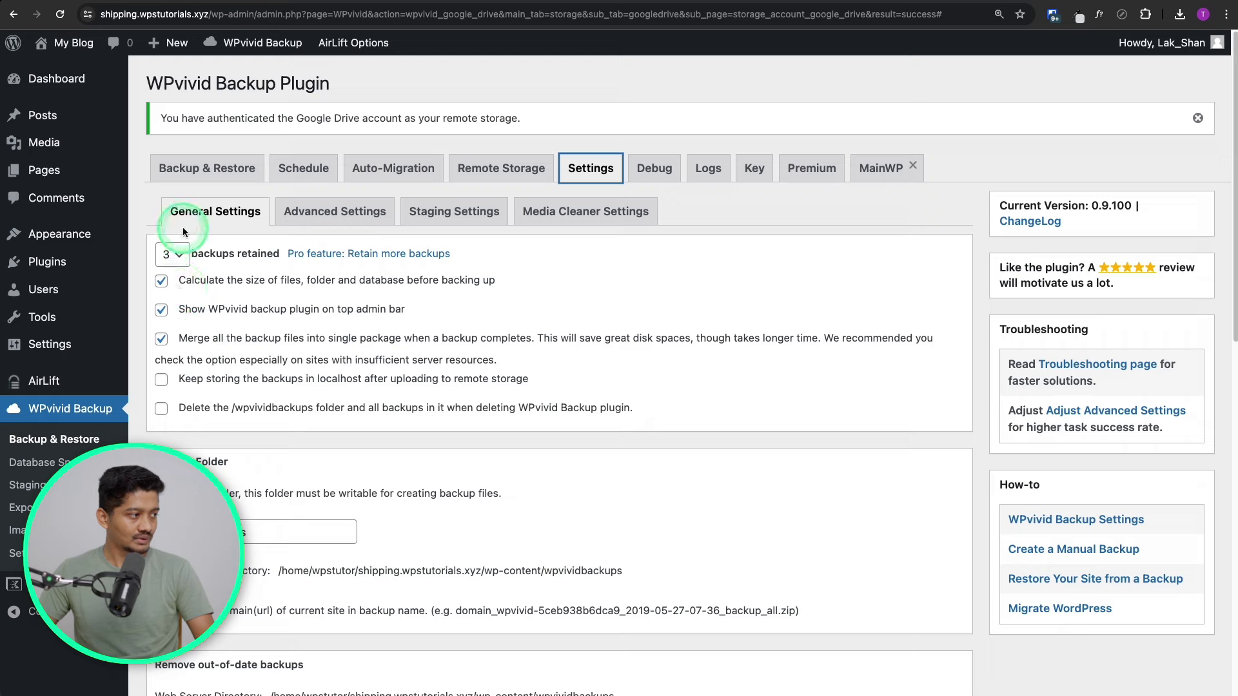
left_click(171, 254)
left_click(171, 273)
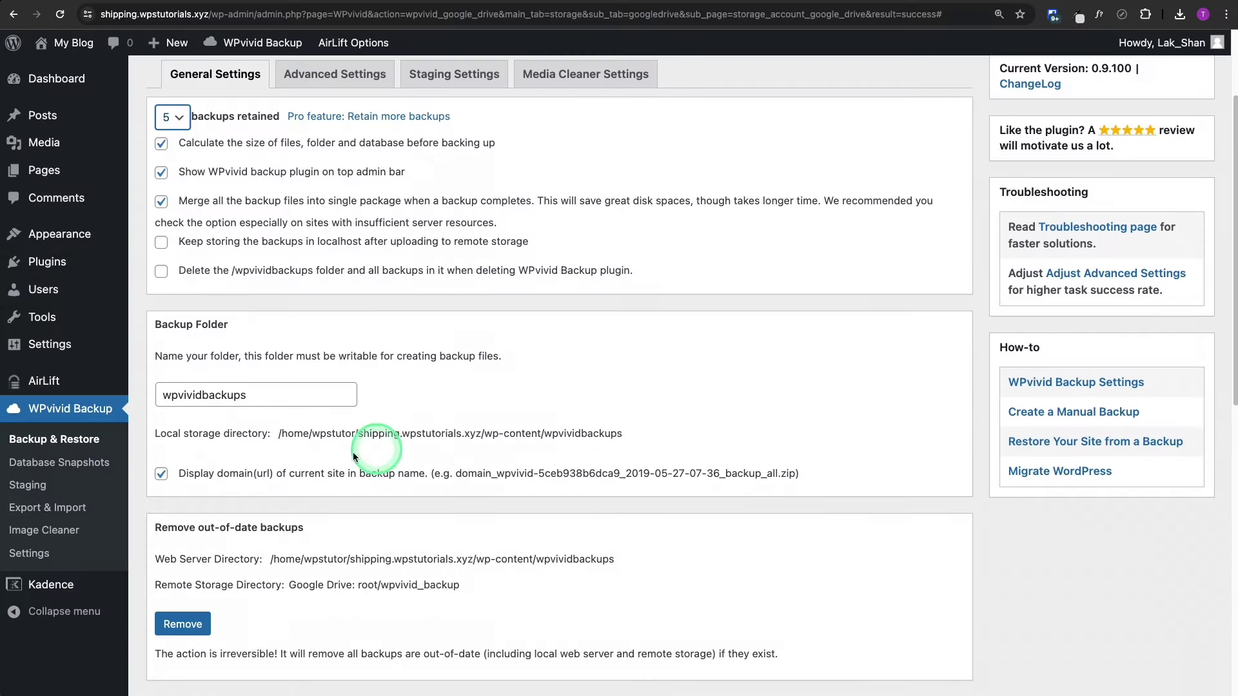
scroll(555, 444, "down", 10)
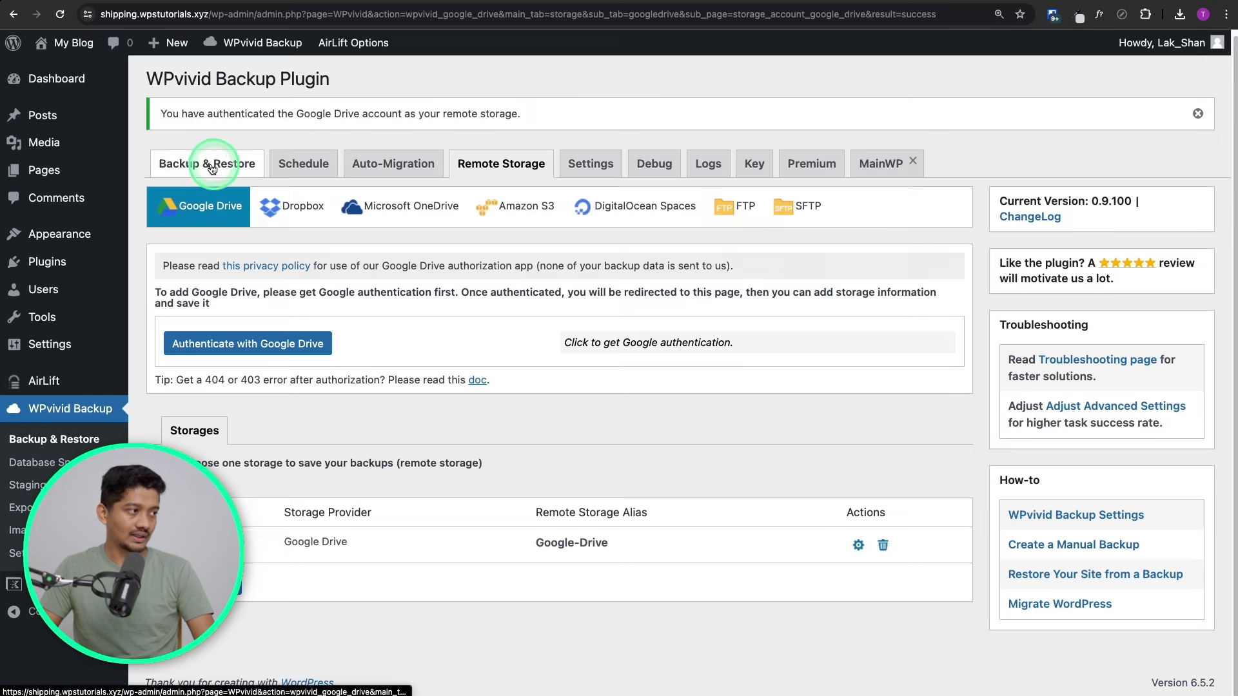
left_click(212, 167)
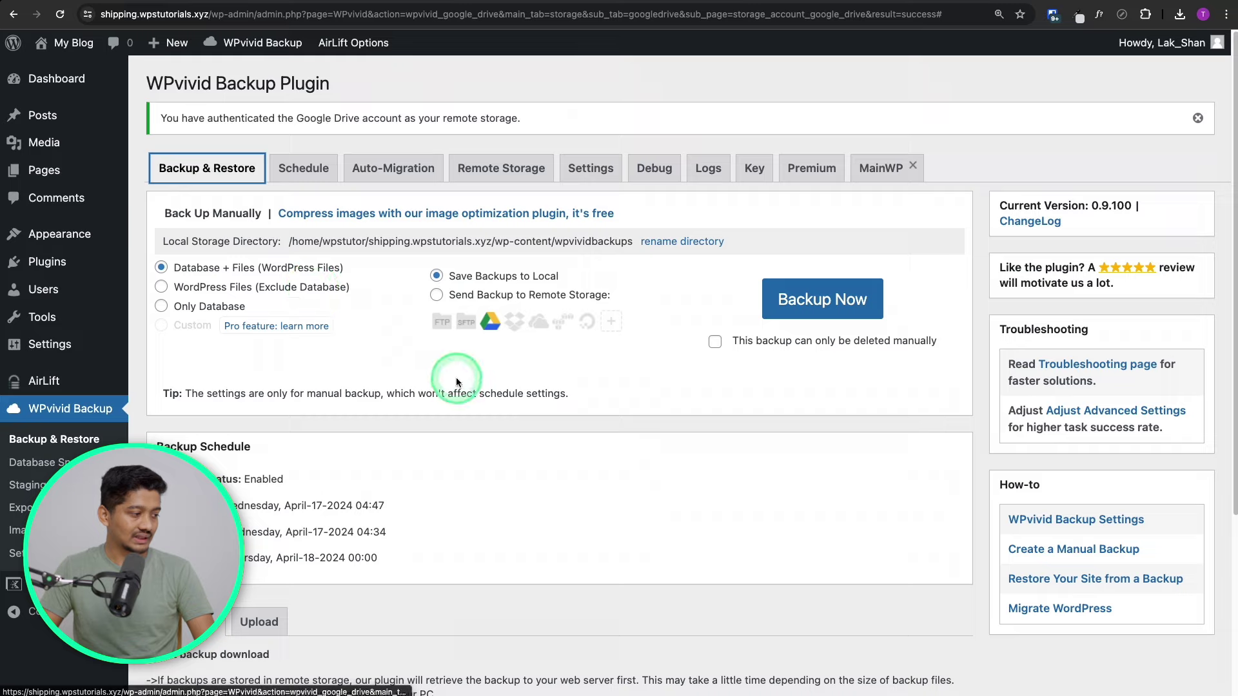
scroll(456, 373, "down", 3)
left_click(263, 475)
scroll(556, 486, "down", 4)
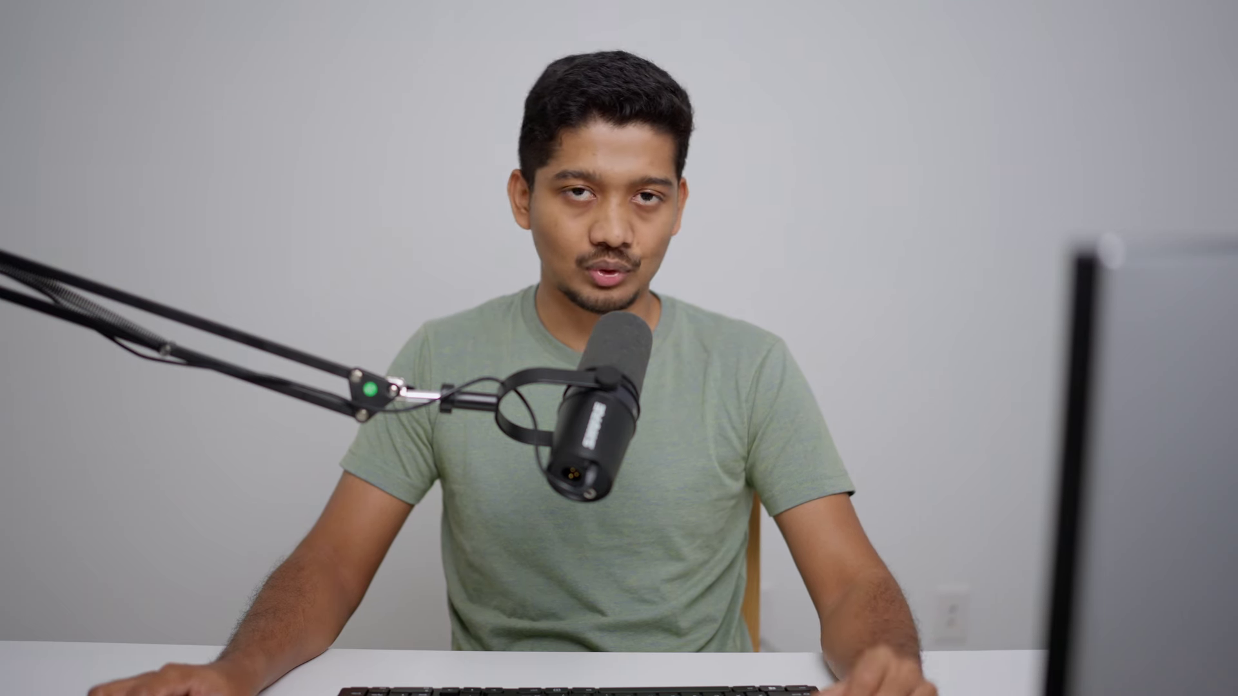
left_click(426, 559)
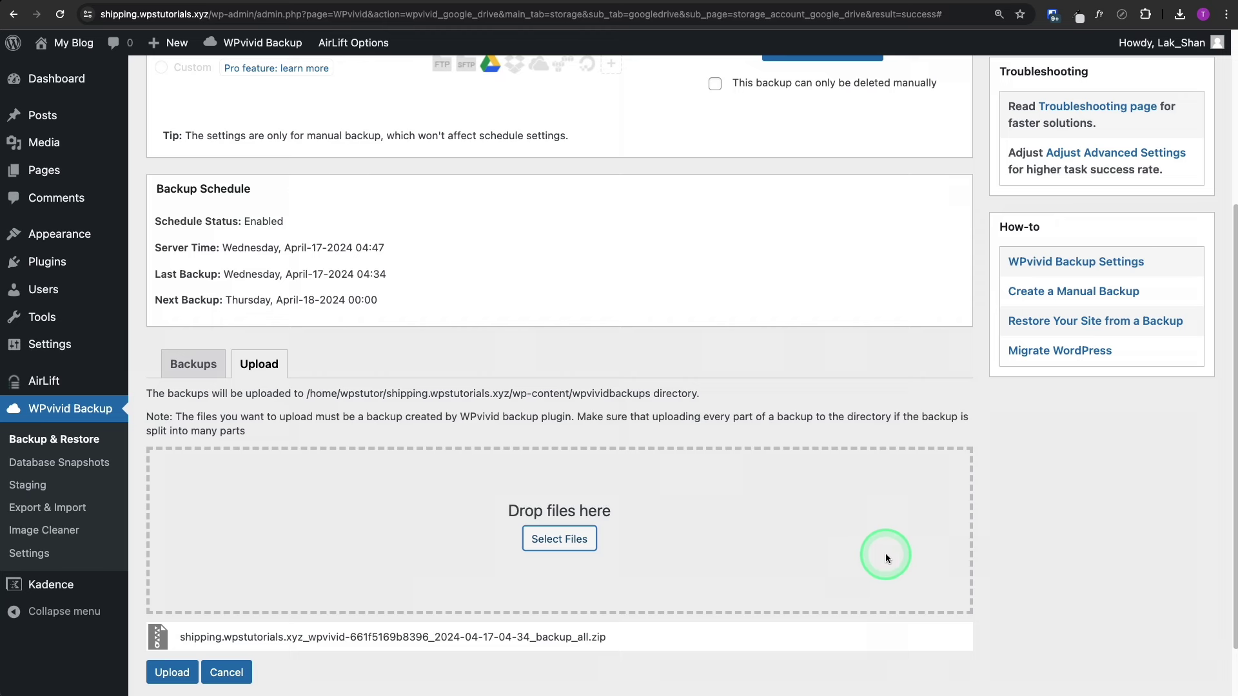
scroll(895, 553, "down", 1)
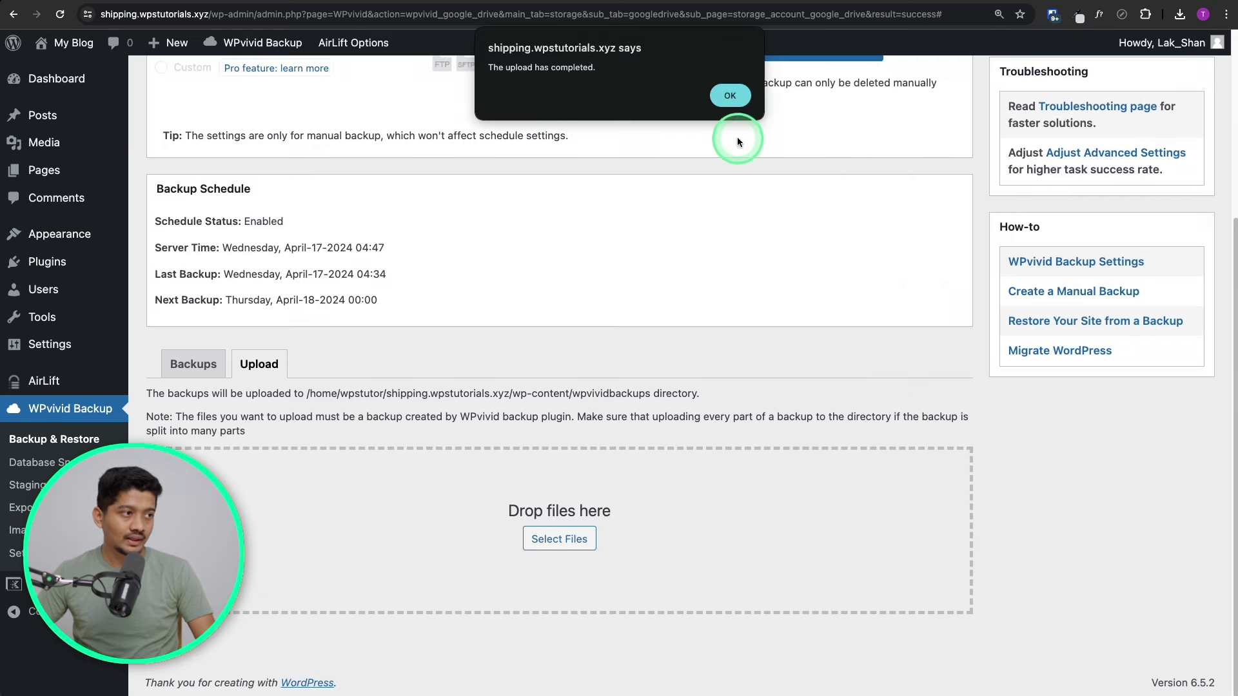
left_click(735, 99)
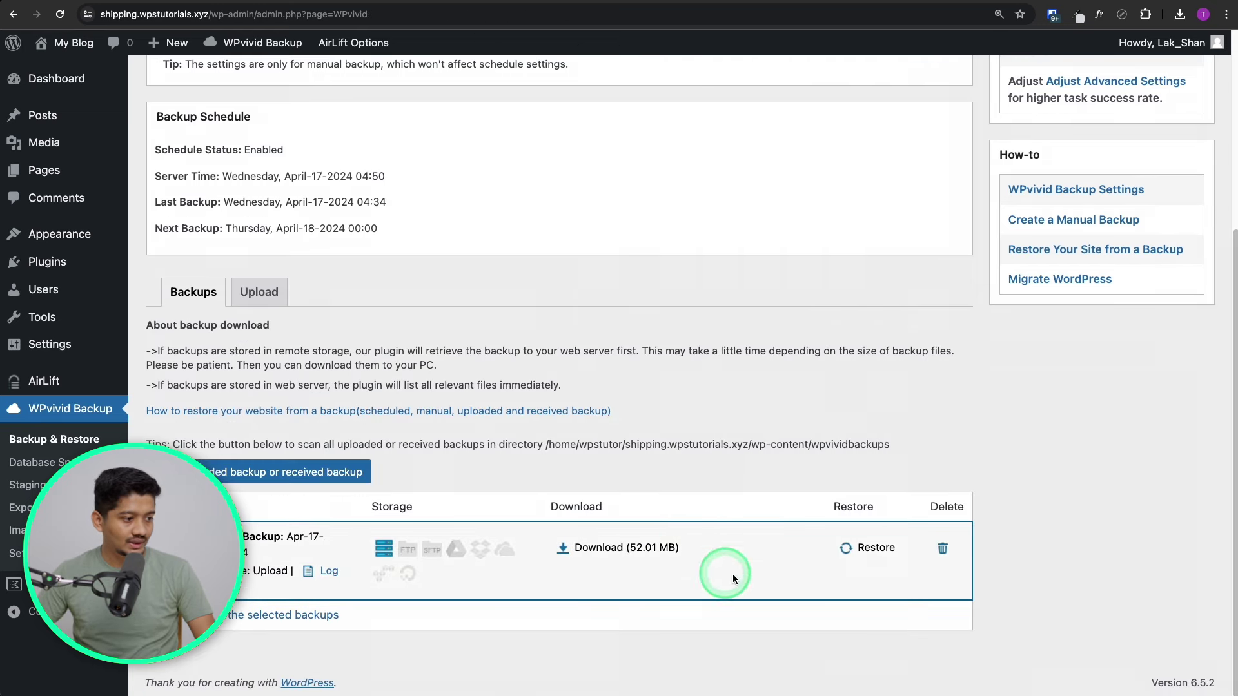
Restore the site from the uploaded Apr-17-2024 04:34 backup and return to the WordPress dashboard
left_click(874, 550)
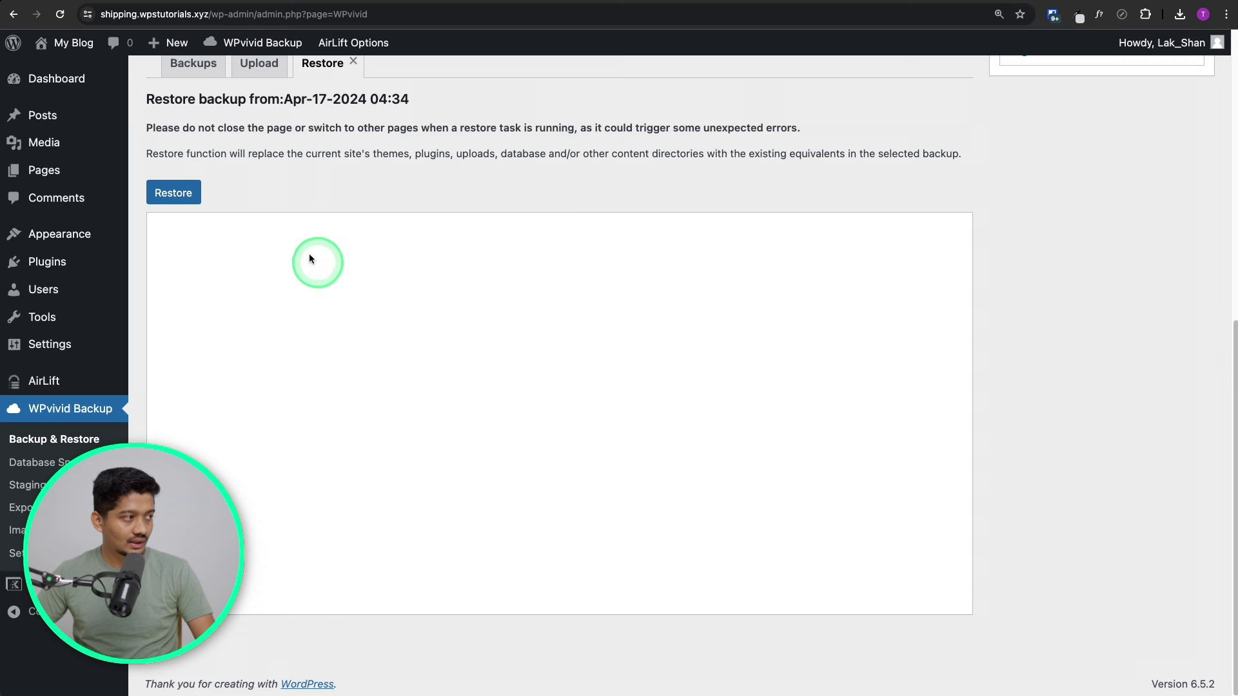
left_click(190, 195)
left_click(734, 94)
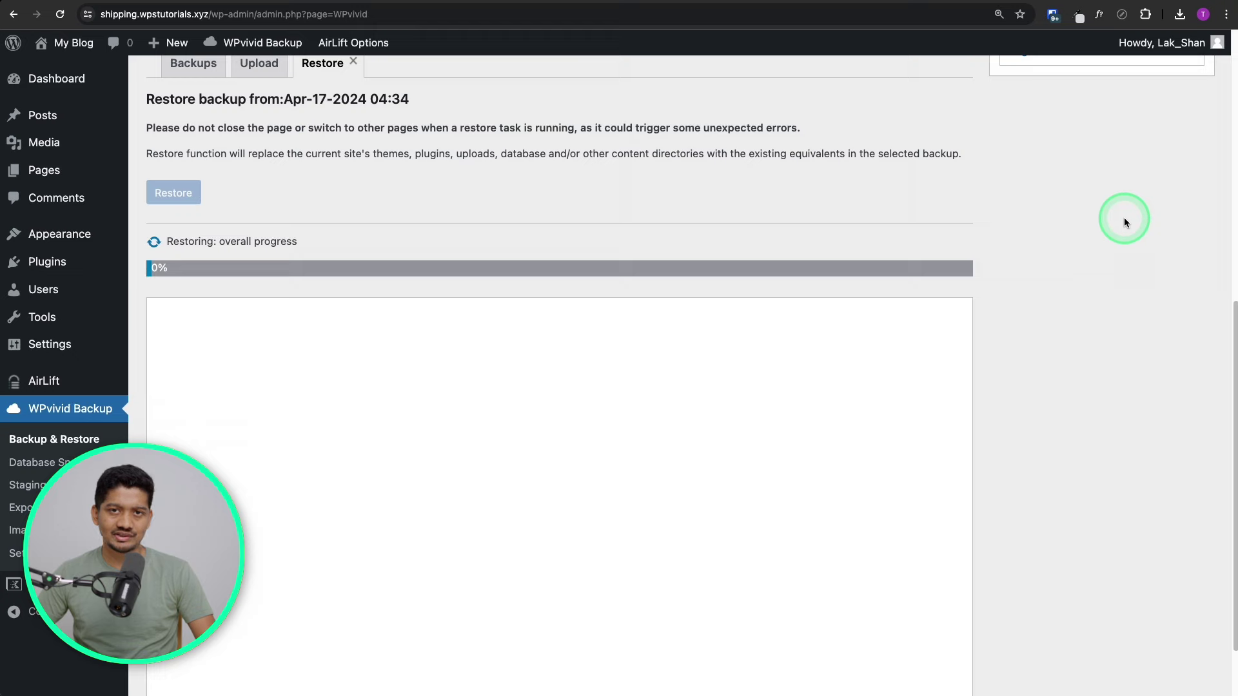
scroll(1140, 212, "up", 1)
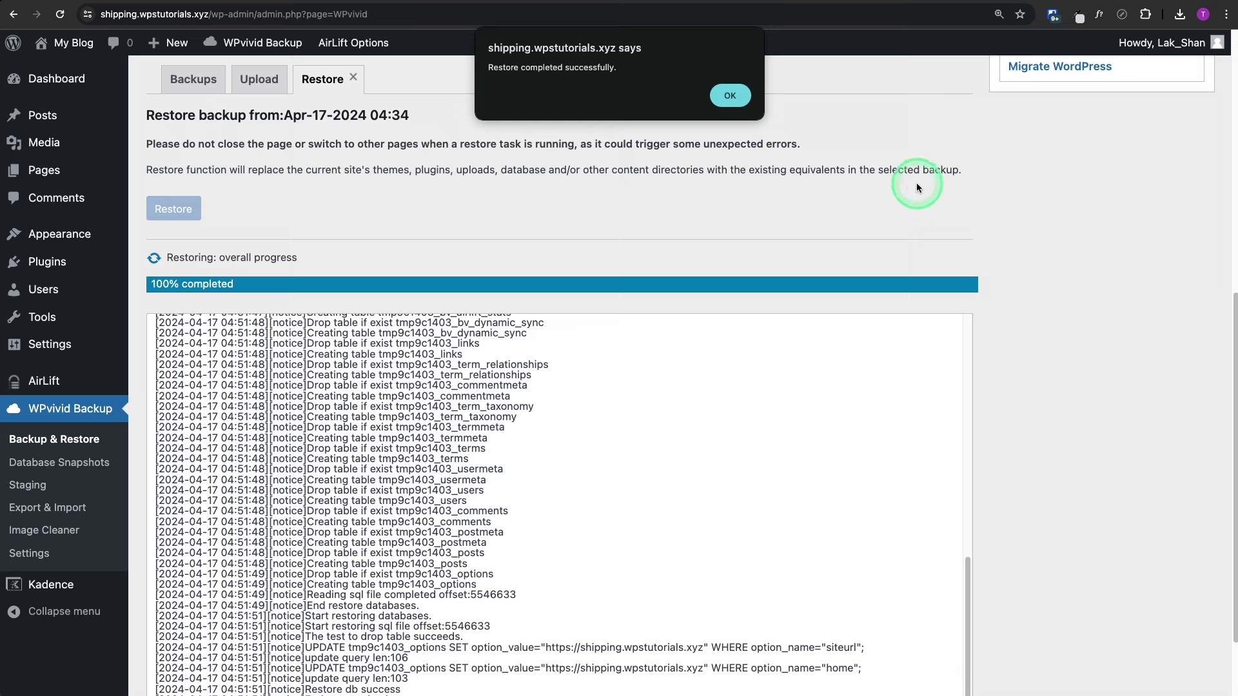
left_click(733, 112)
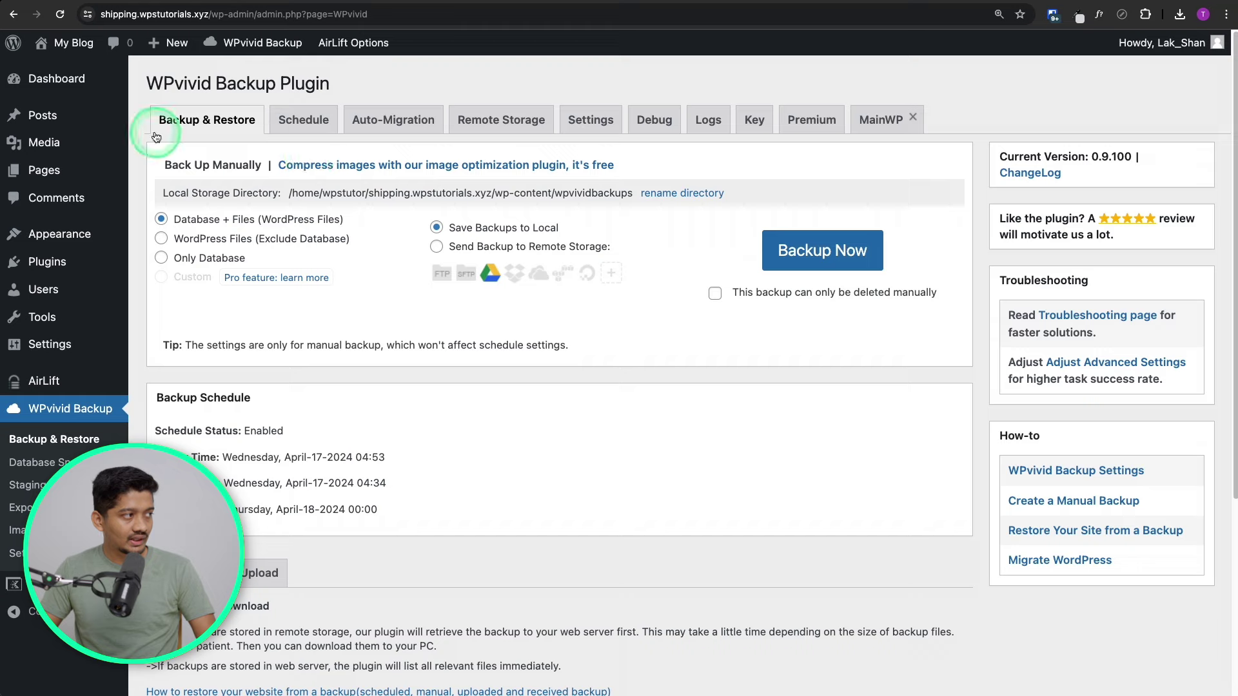
left_click(78, 84)
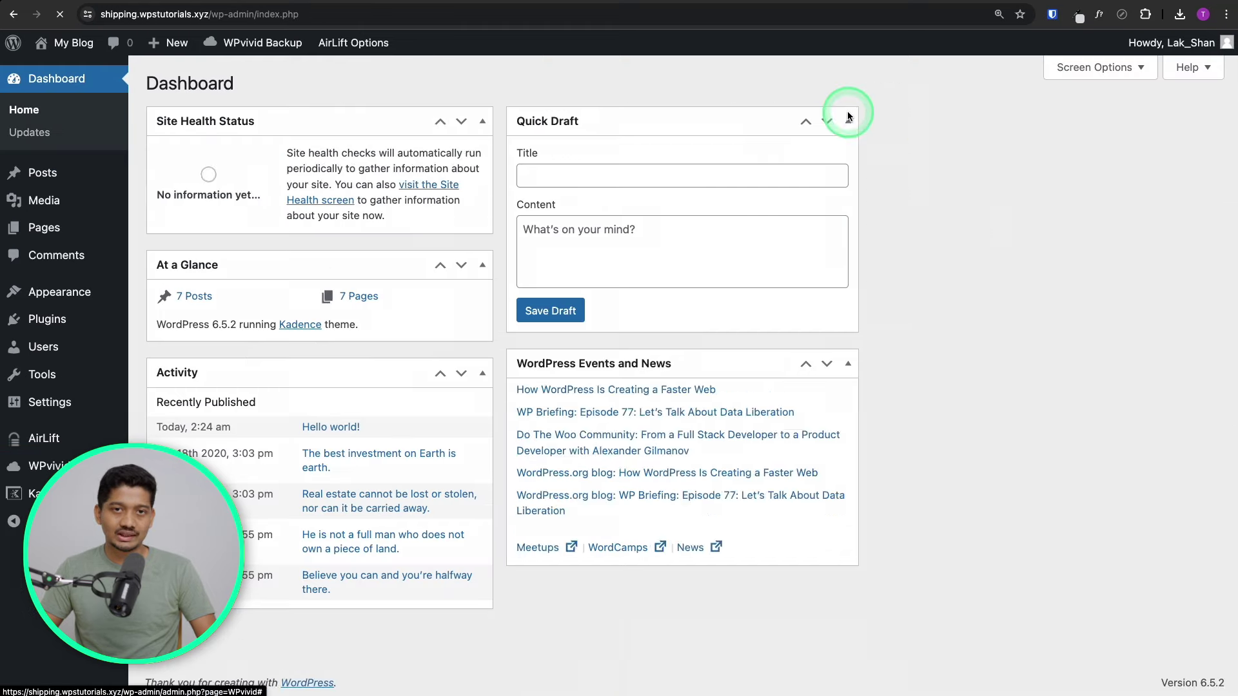